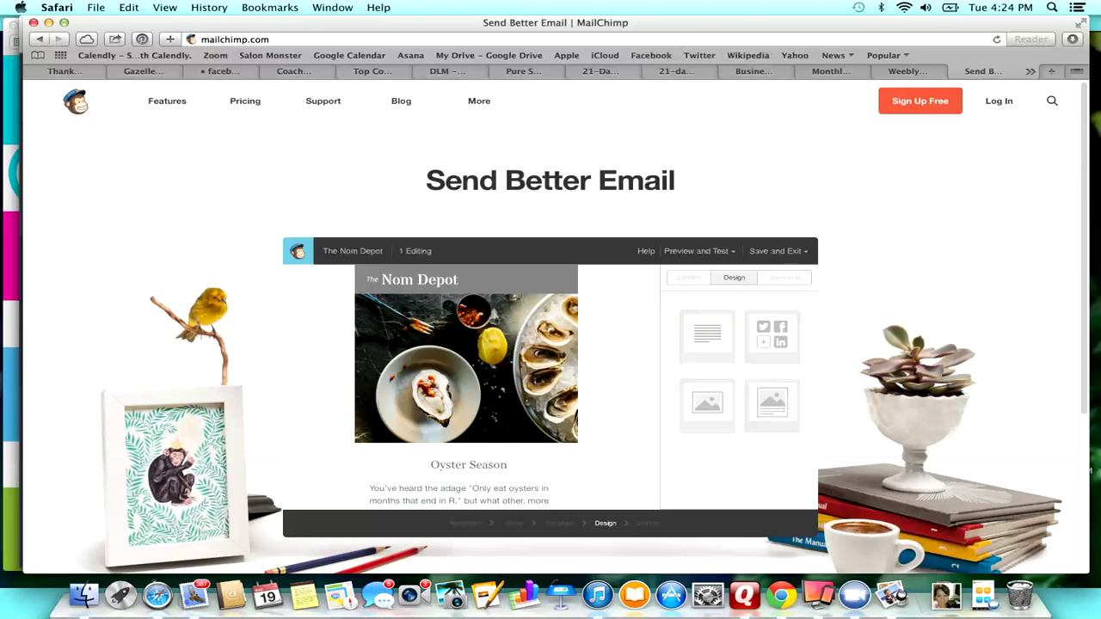
- Log in to MailChimp and open the embedded signup form code page for the Pure Synergy list
click(998, 102)
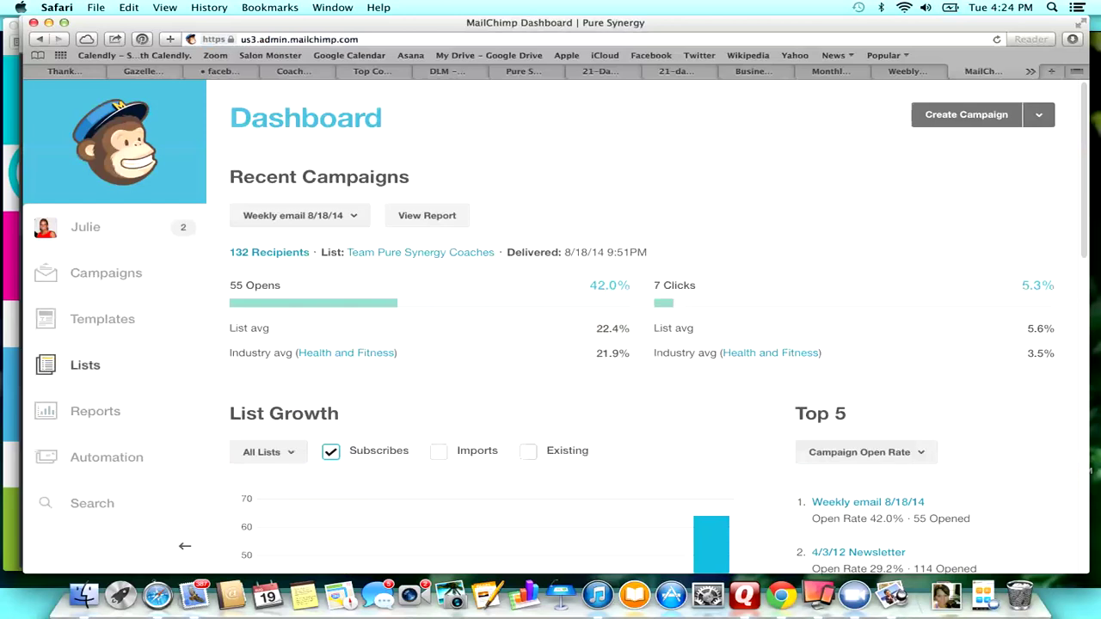
click(85, 365)
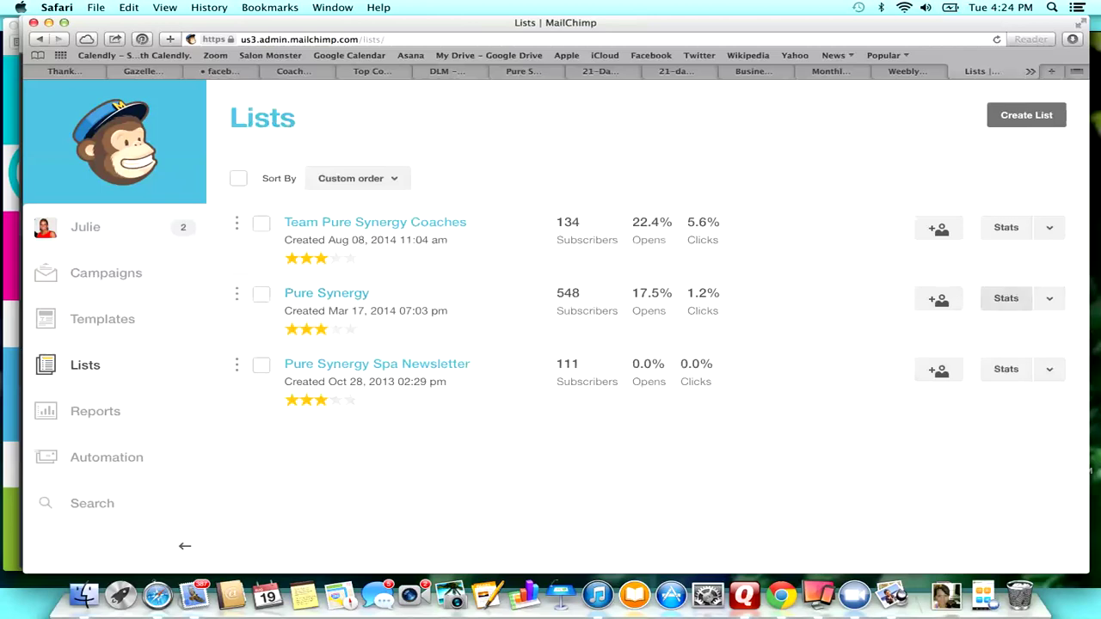
click(327, 294)
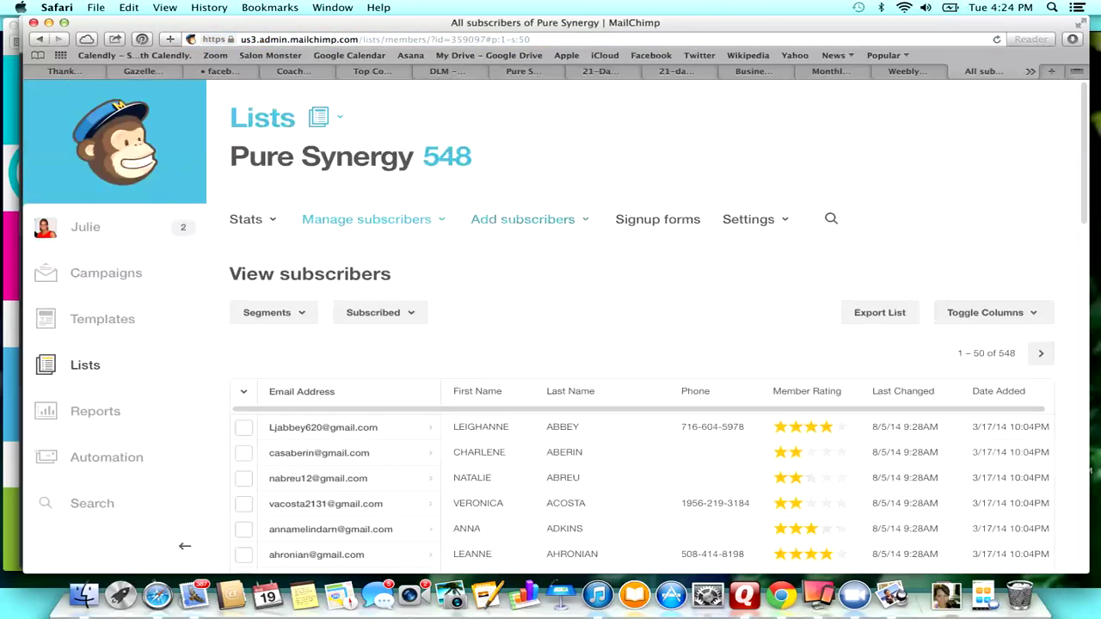
click(657, 220)
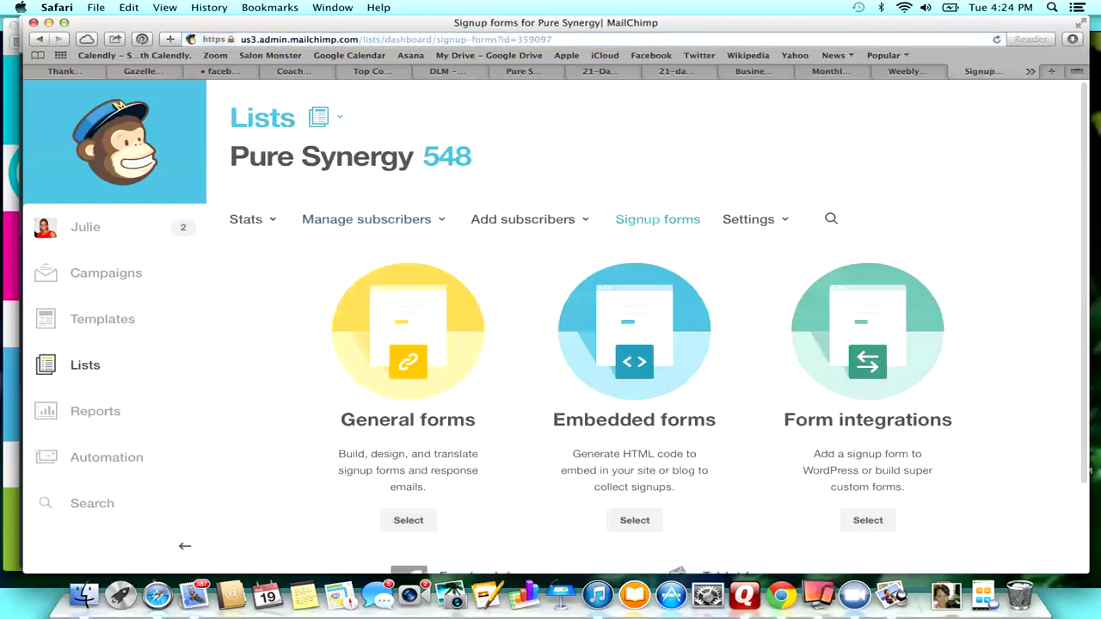
click(635, 519)
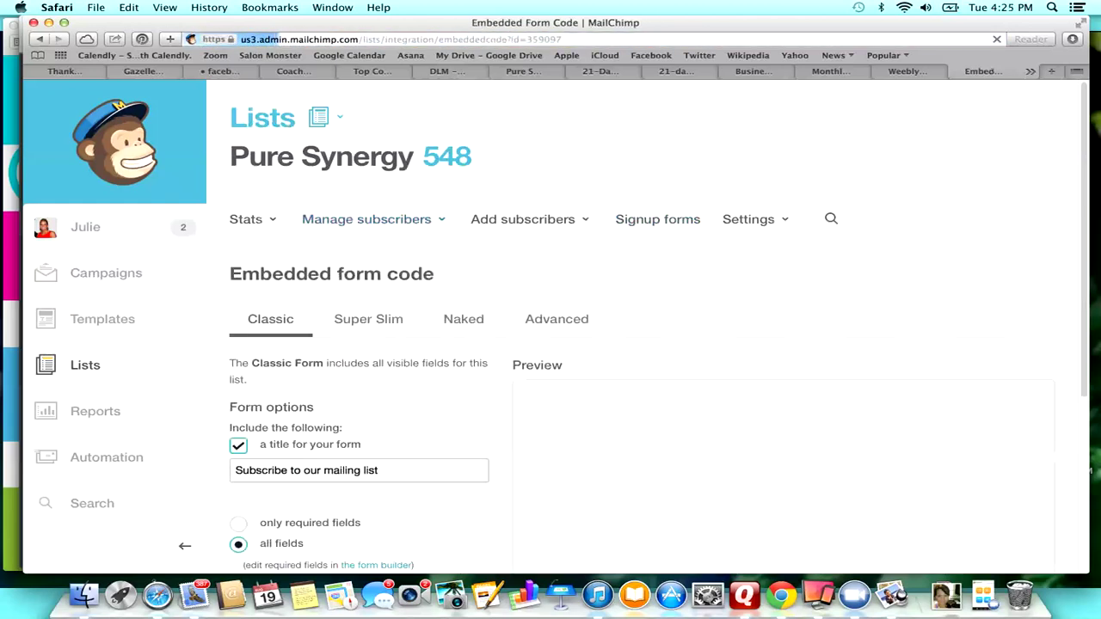
- Enable evil popup mode for the Classic form and set its delay to 10 seconds
scroll(658, 344, down, 5)
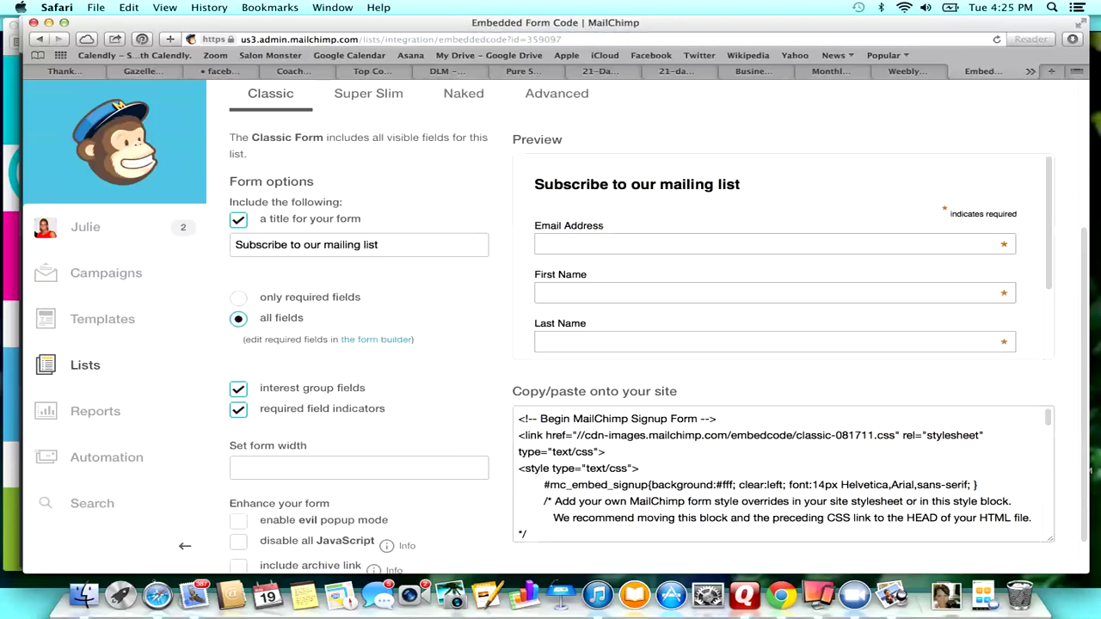
scroll(641, 327, up, 3)
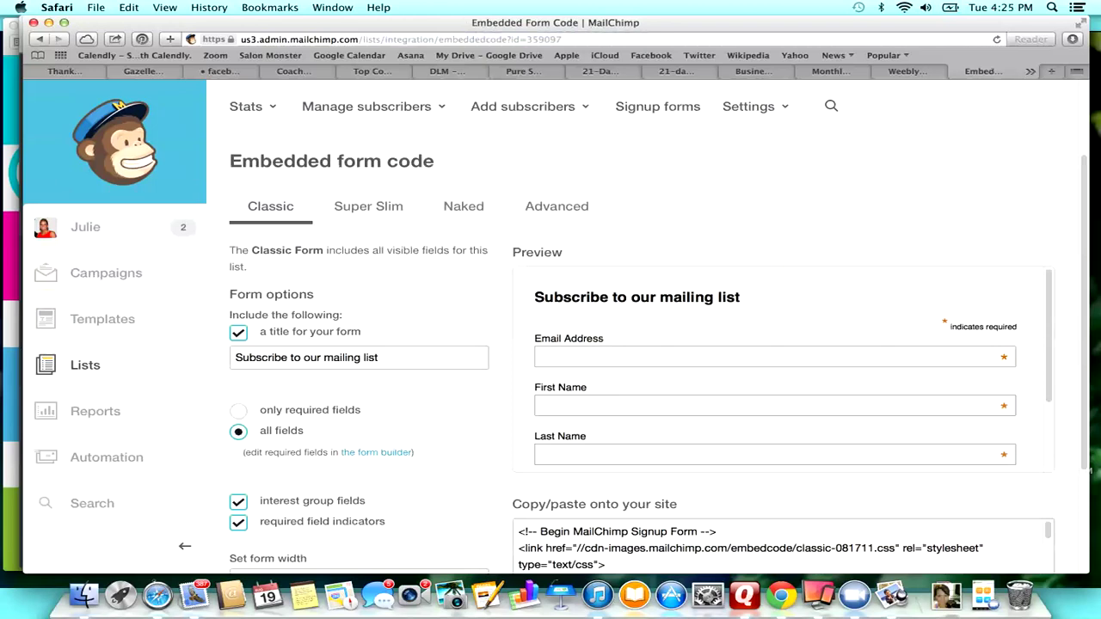
scroll(641, 344, down, 4)
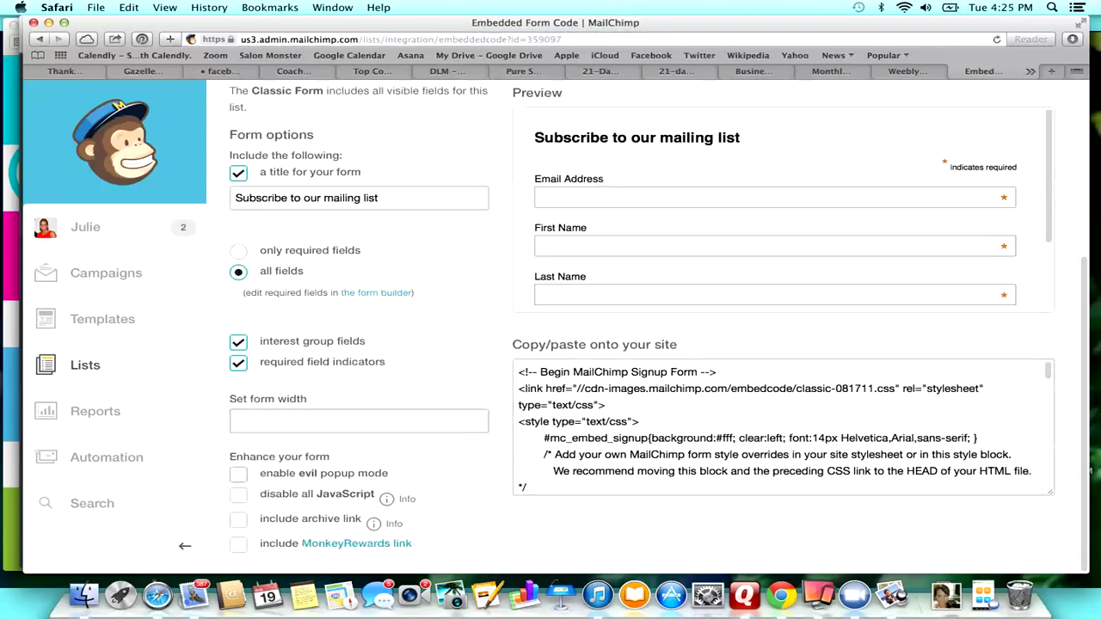
click(238, 475)
scroll(641, 327, down, 1)
click(359, 458)
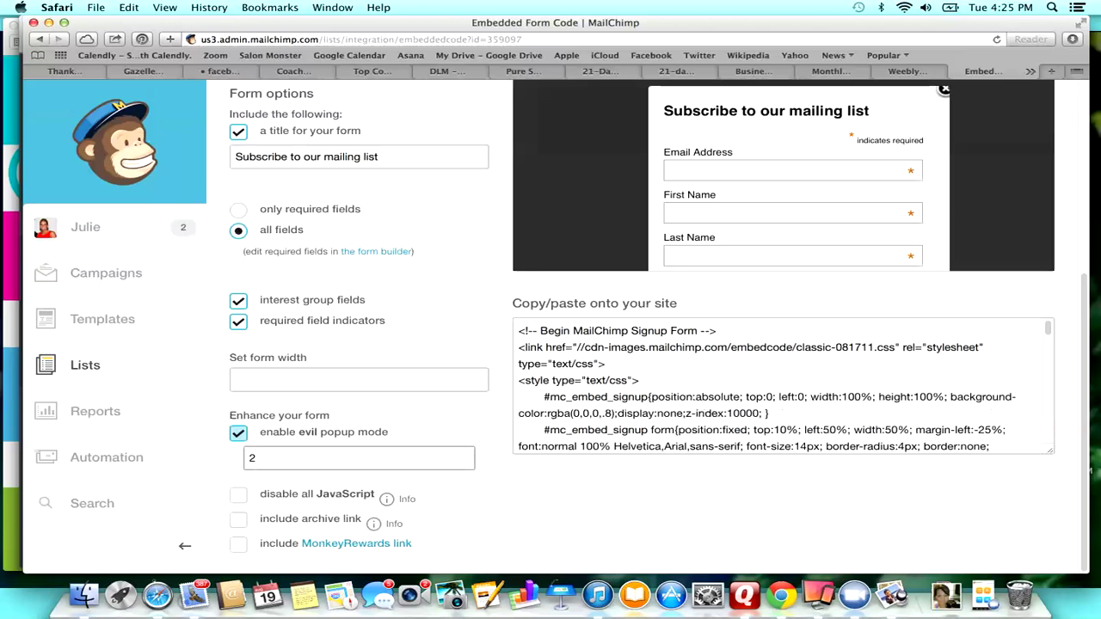
double_click(252, 458)
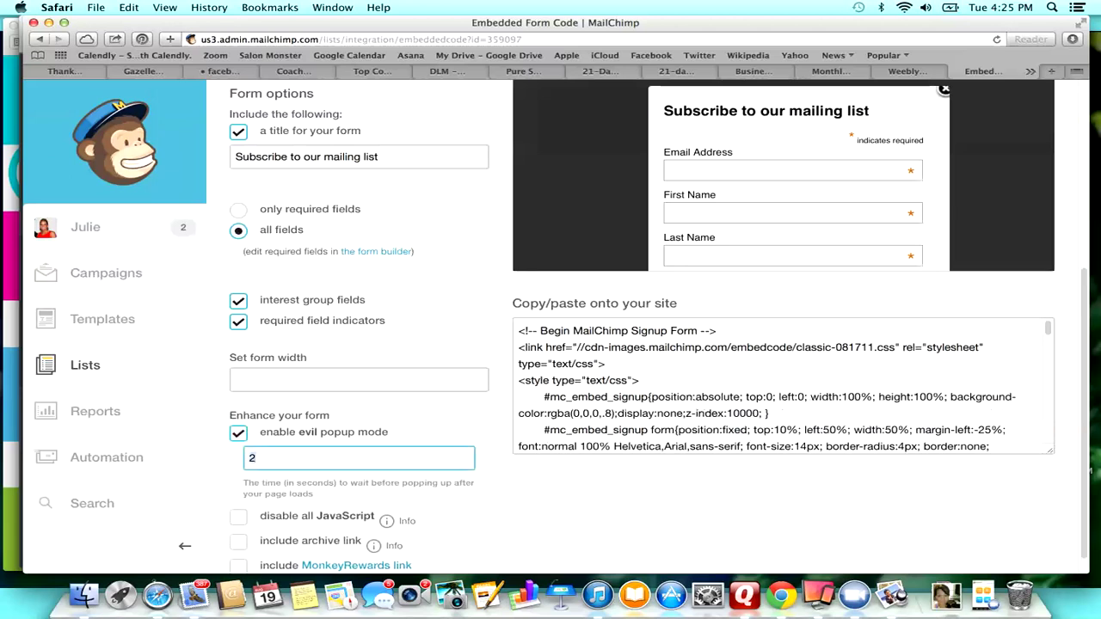
key(BackSpace)
text(10)
- Copy the complete embed code of the popup signup form
scroll(641, 327, down, 1)
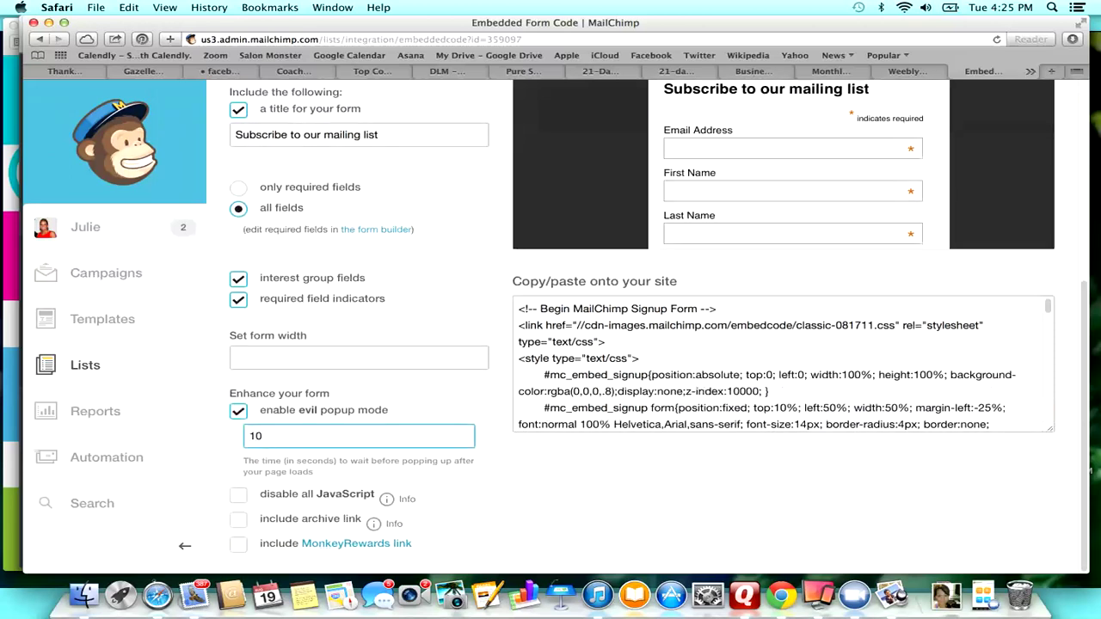
click(774, 378)
scroll(774, 378, up, 1)
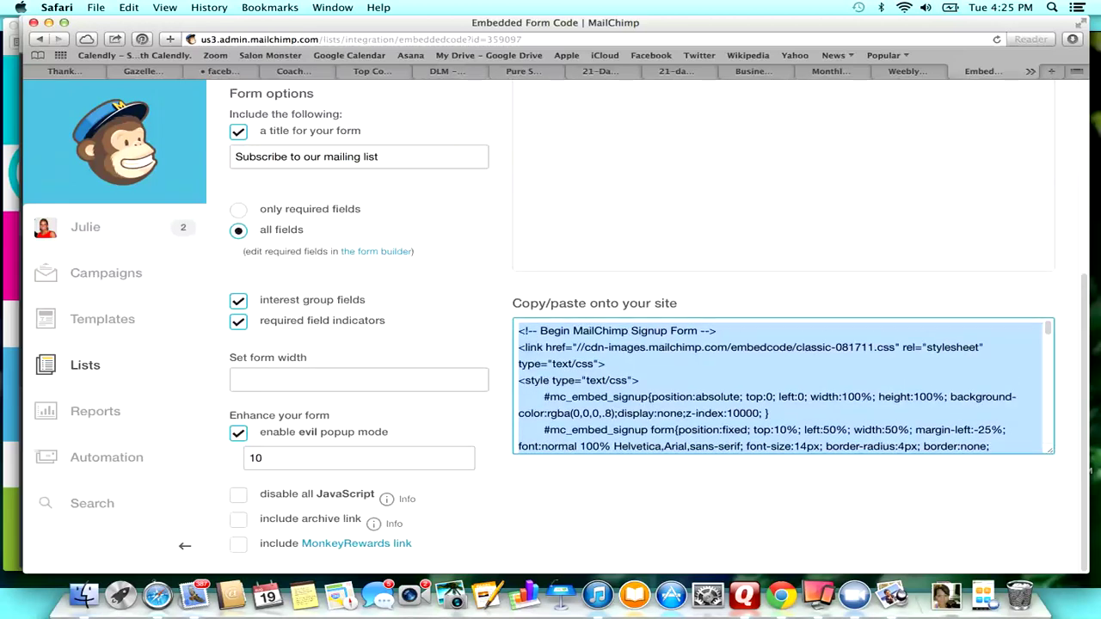
click(774, 386)
drag(518, 330, 680, 445)
key(super+c)
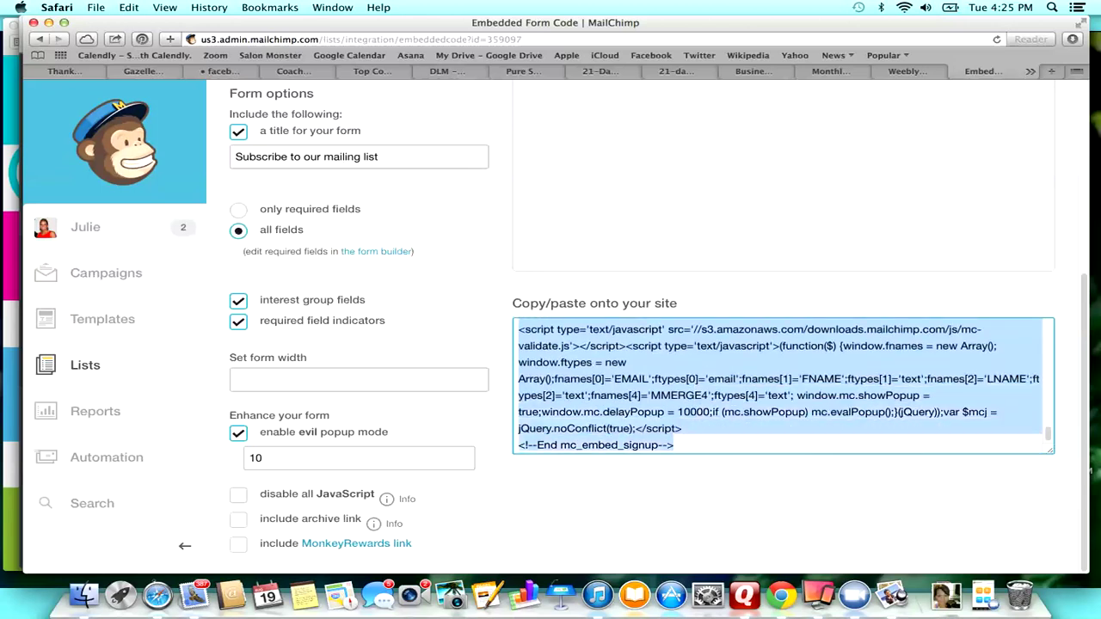
- Switch to Weebly and open the teampuresynergy.com site for editing
click(909, 71)
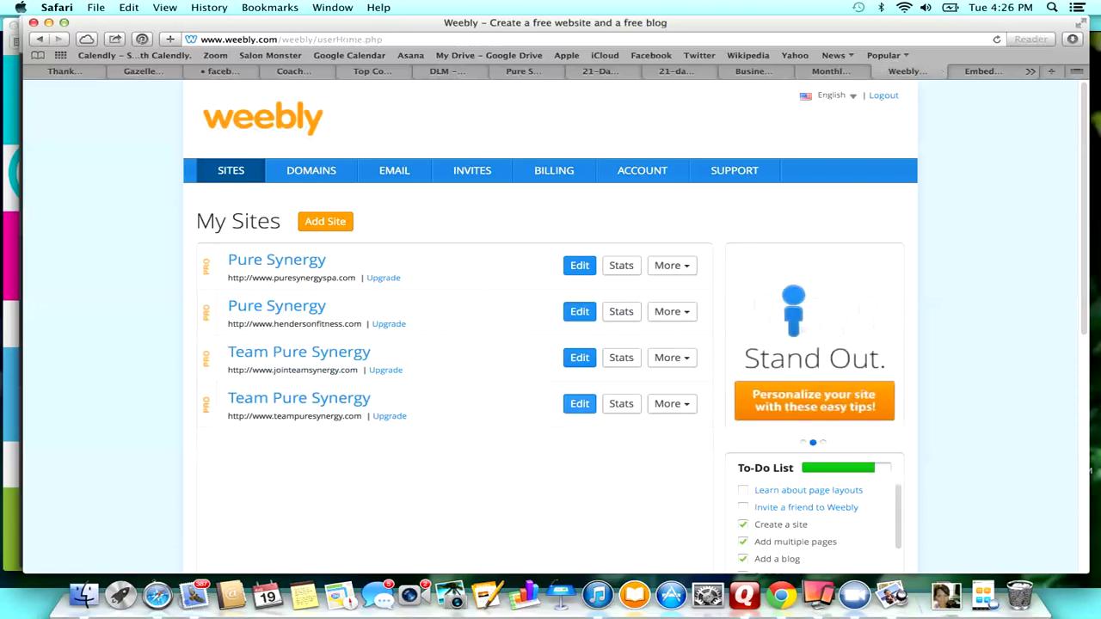
click(580, 403)
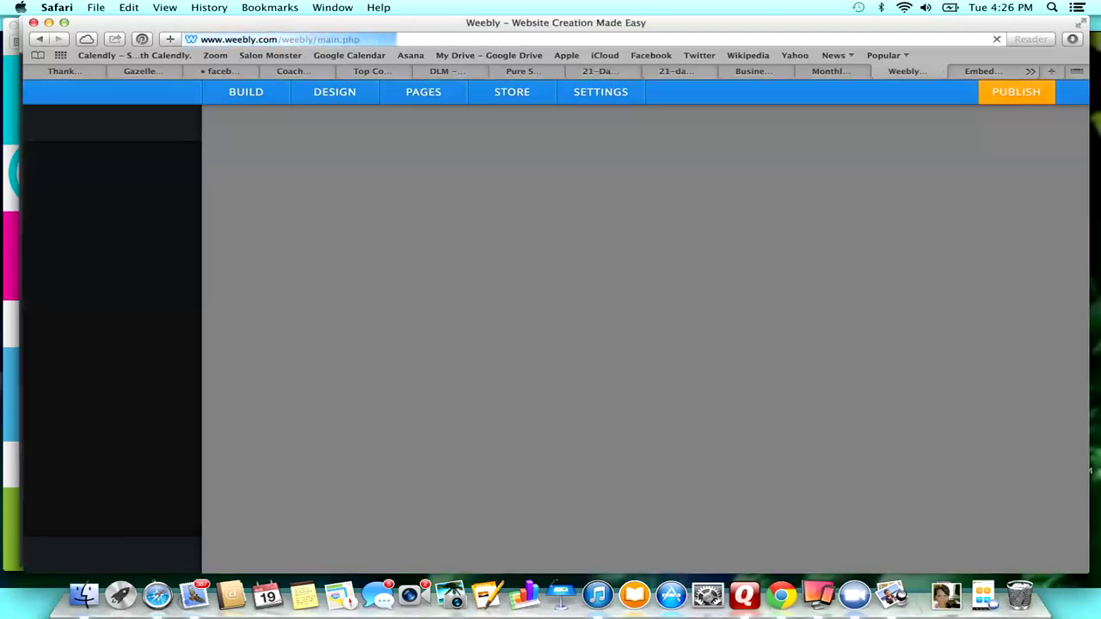
scroll(640, 378, down, 3)
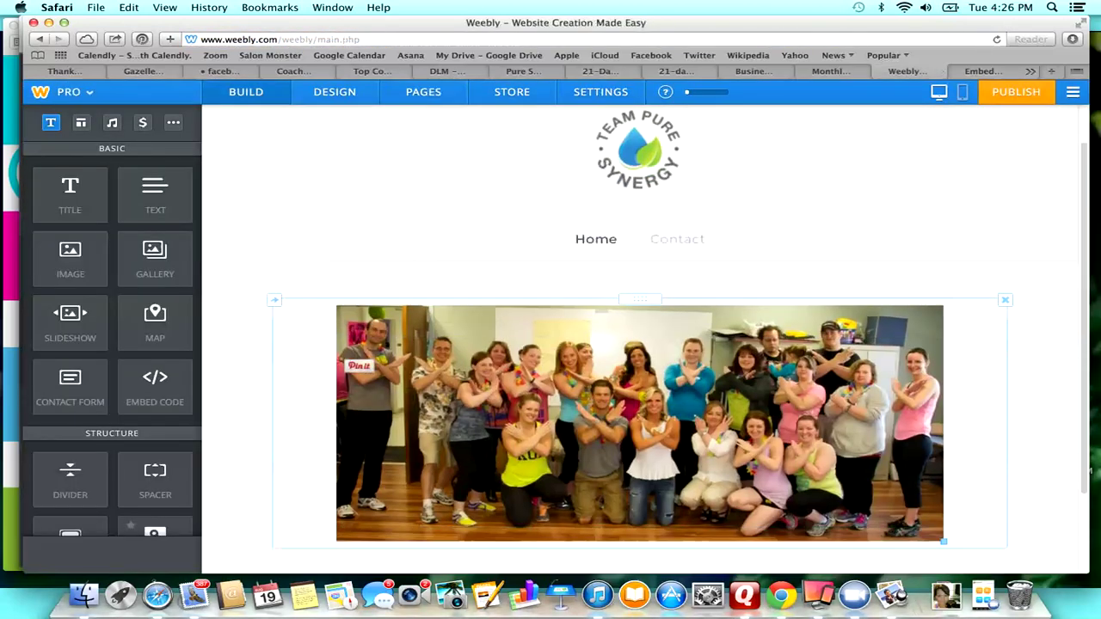
scroll(641, 344, up, 3)
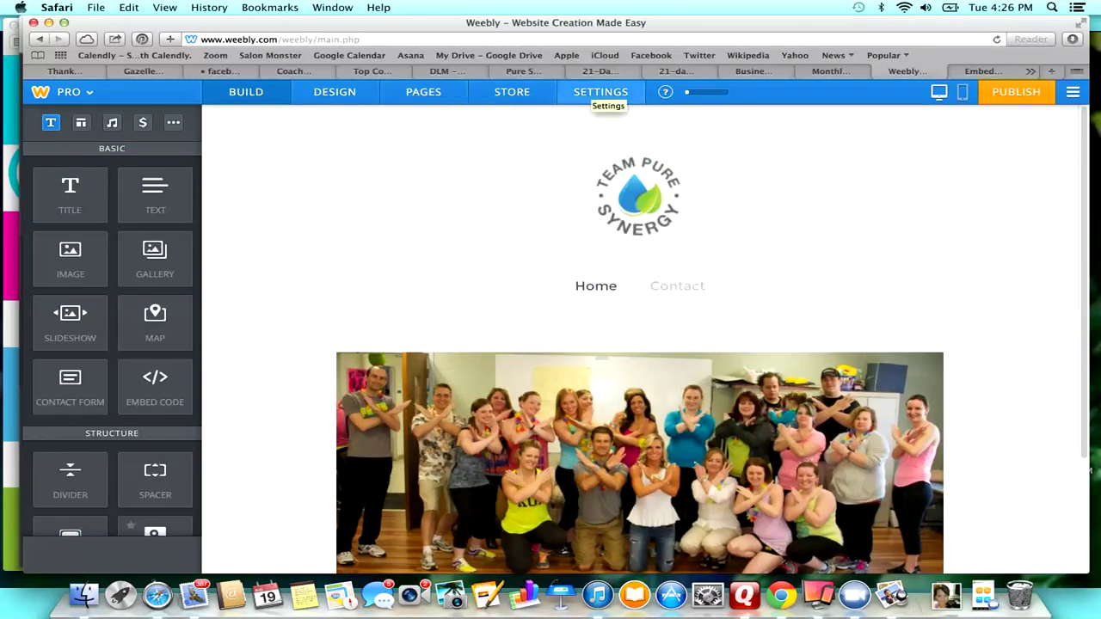
- Paste the copied signup code into the Footer Code of the site's SEO settings, save it and publish the site
click(600, 91)
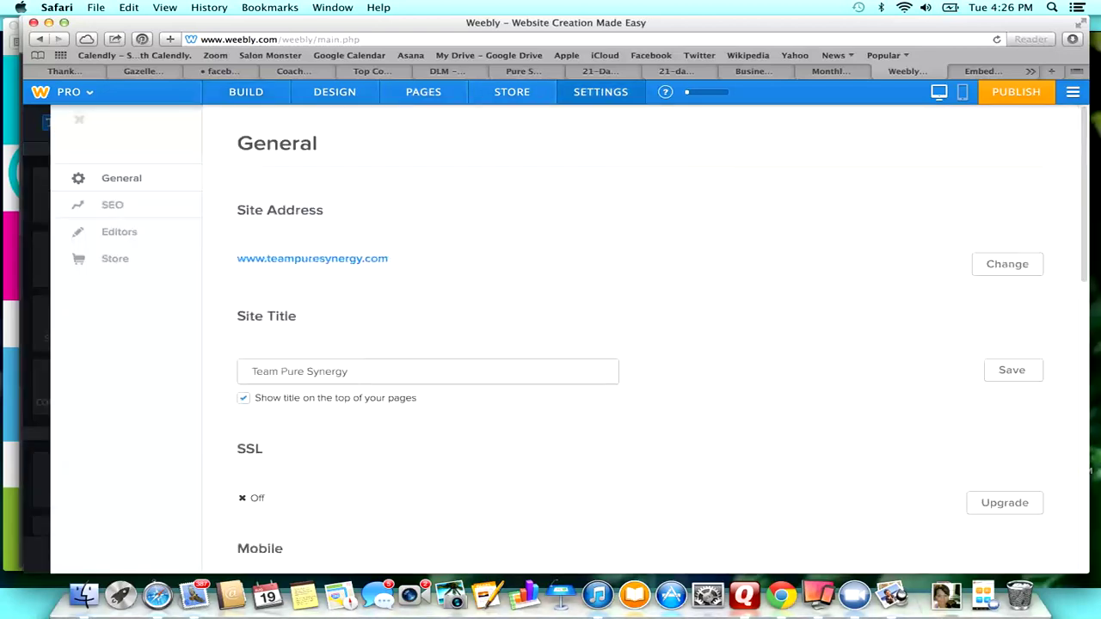
click(113, 204)
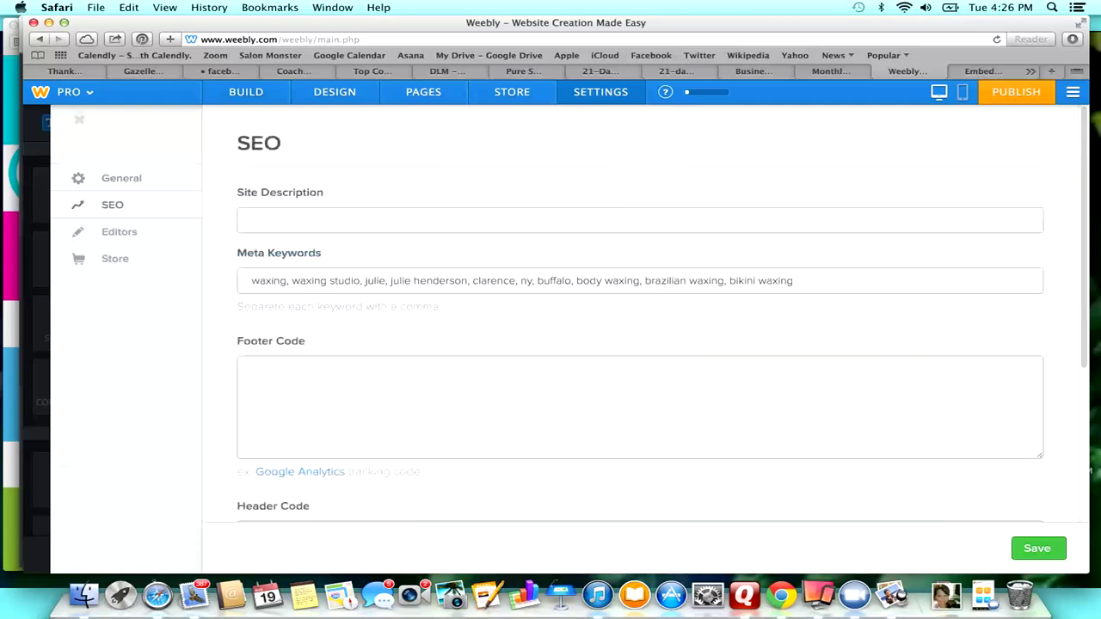
key(super+v)
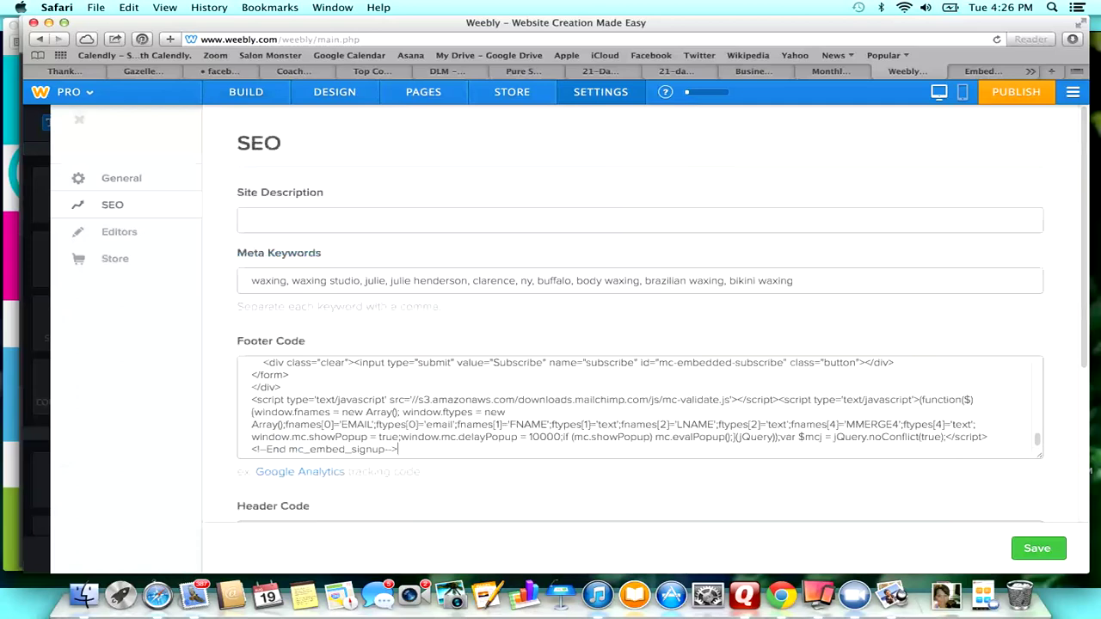
click(1038, 549)
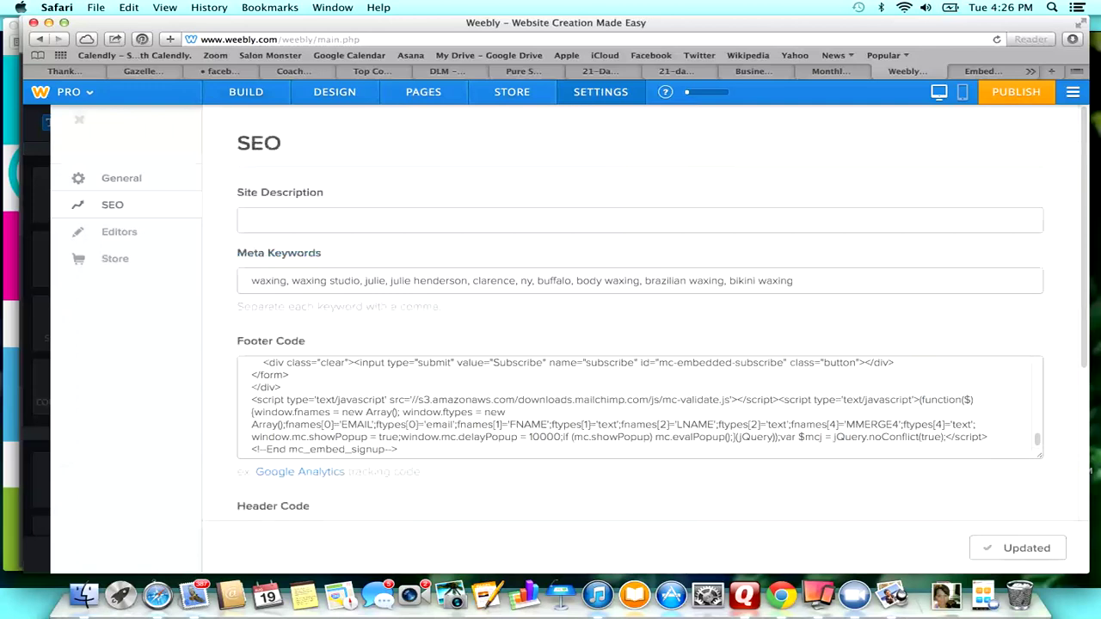
click(1016, 92)
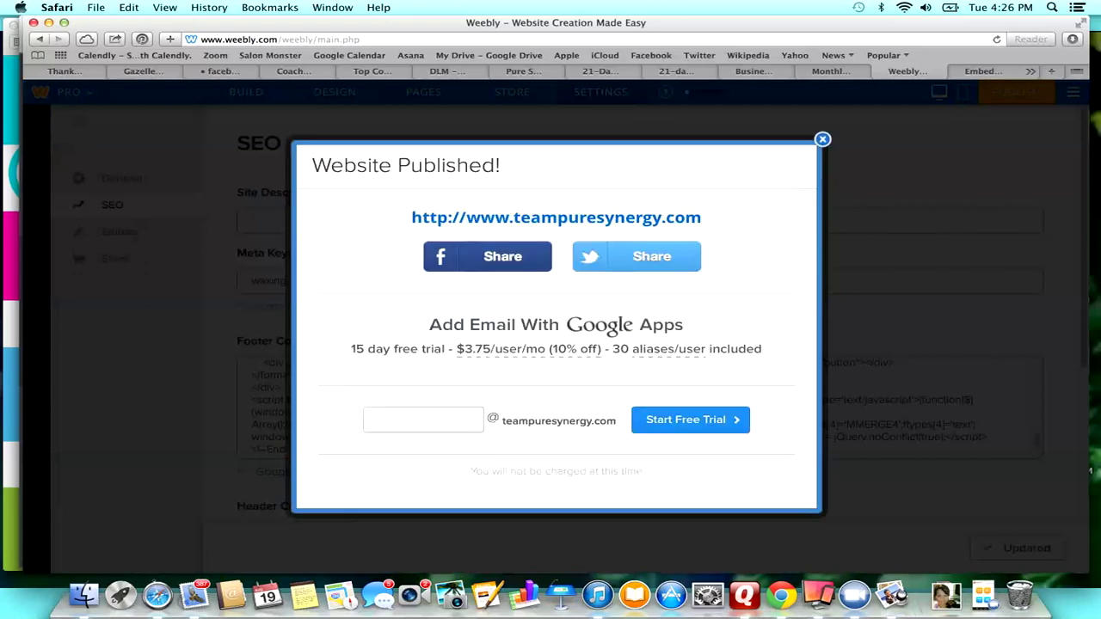
click(822, 140)
- Load the published site at teampuresynergy.com
click(344, 39)
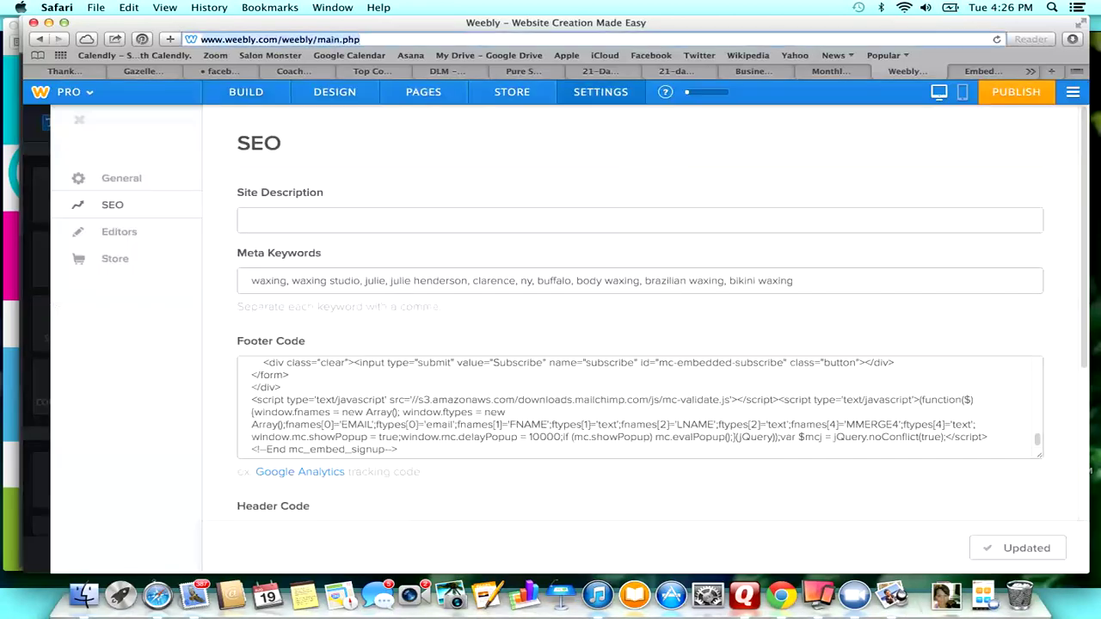
text(j)
key(BackSpace)
key(BackSpace)
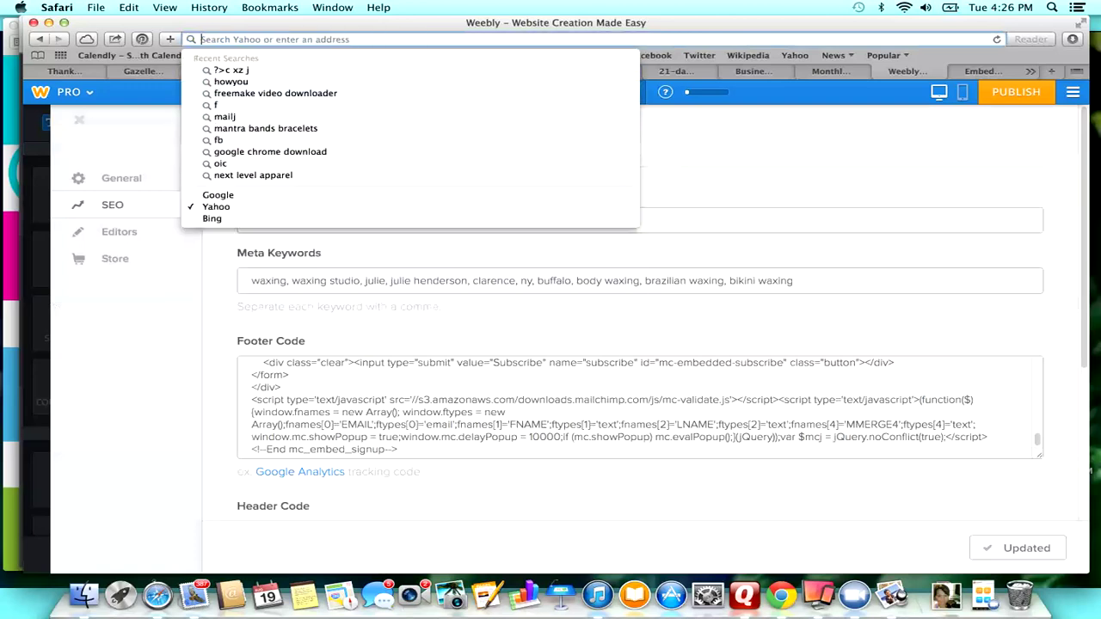
text(teampure)
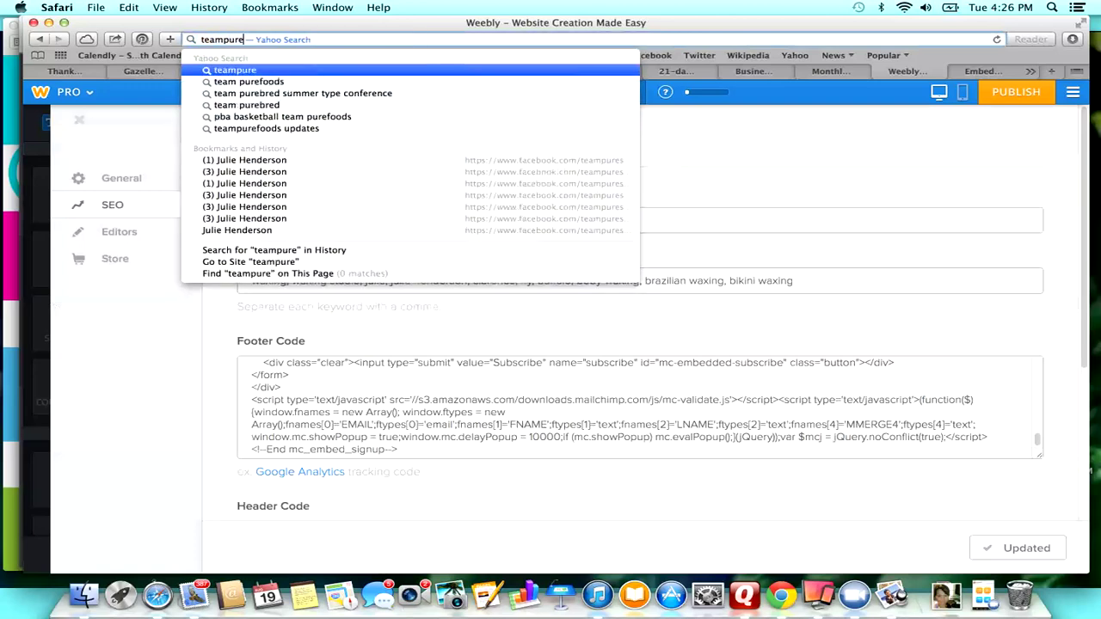
text(synergy.com)
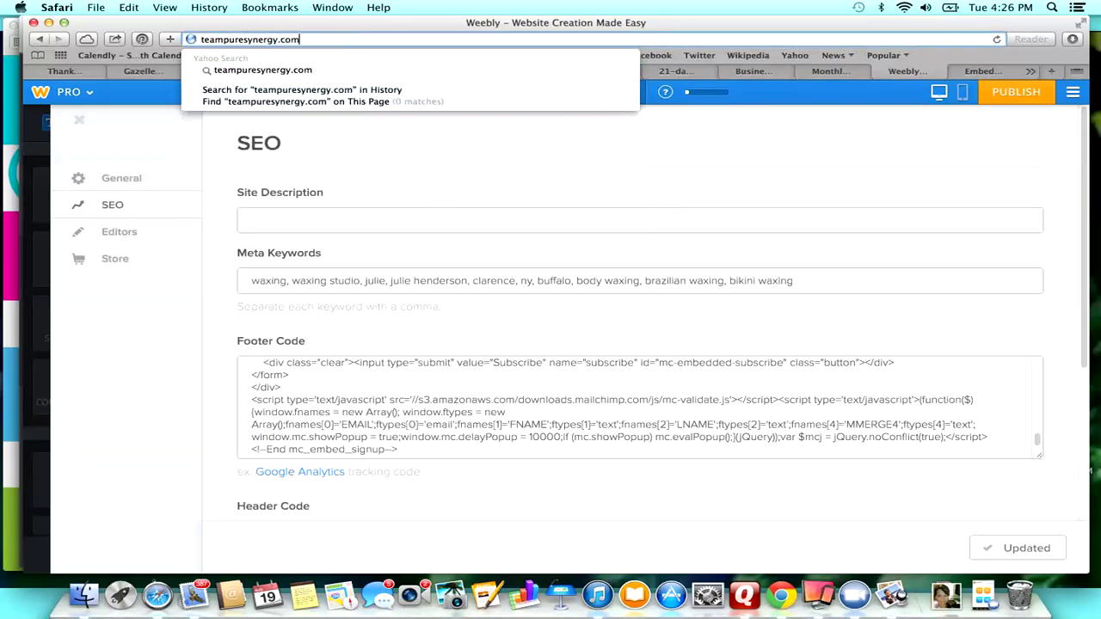
key(Return)
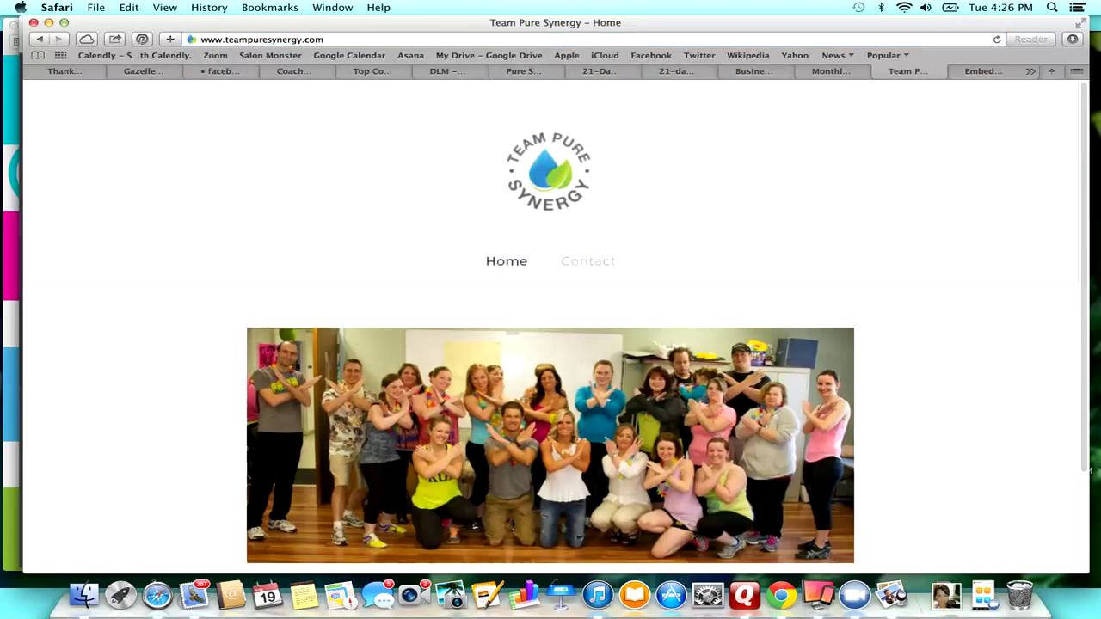
- Check the live home page for the mailing list popup and dismiss it
scroll(550, 344, down, 3)
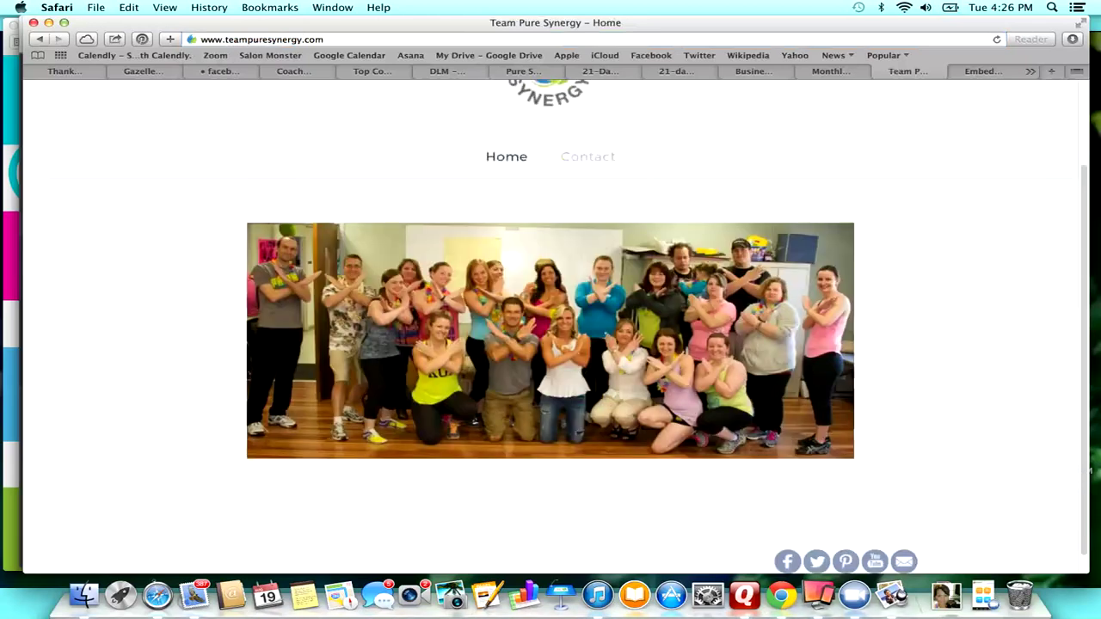
scroll(550, 344, up, 1)
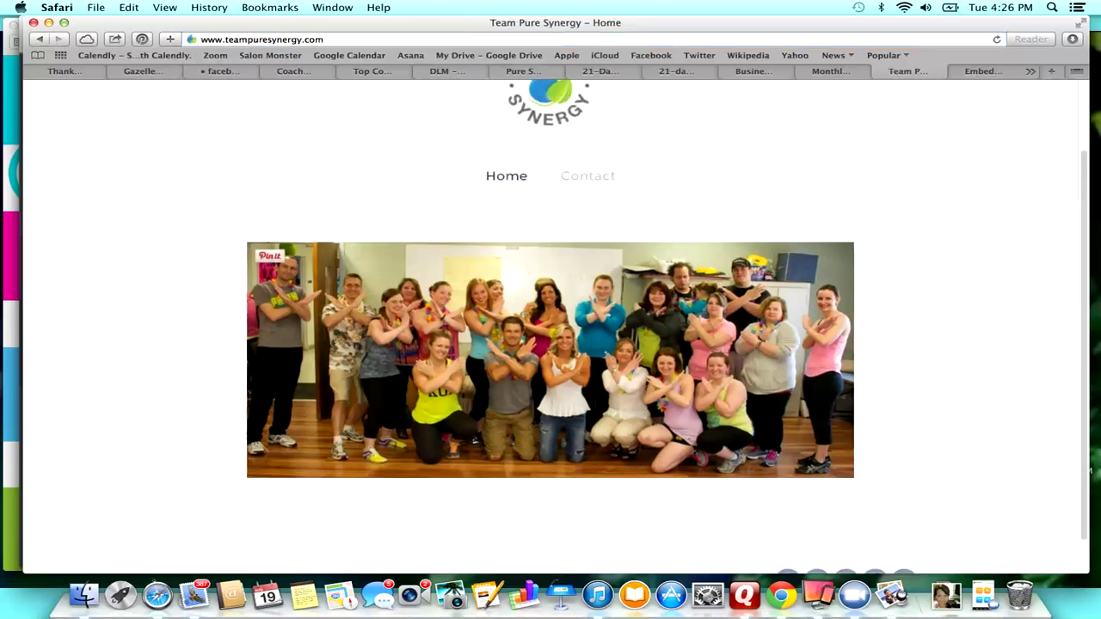
scroll(550, 344, down, 2)
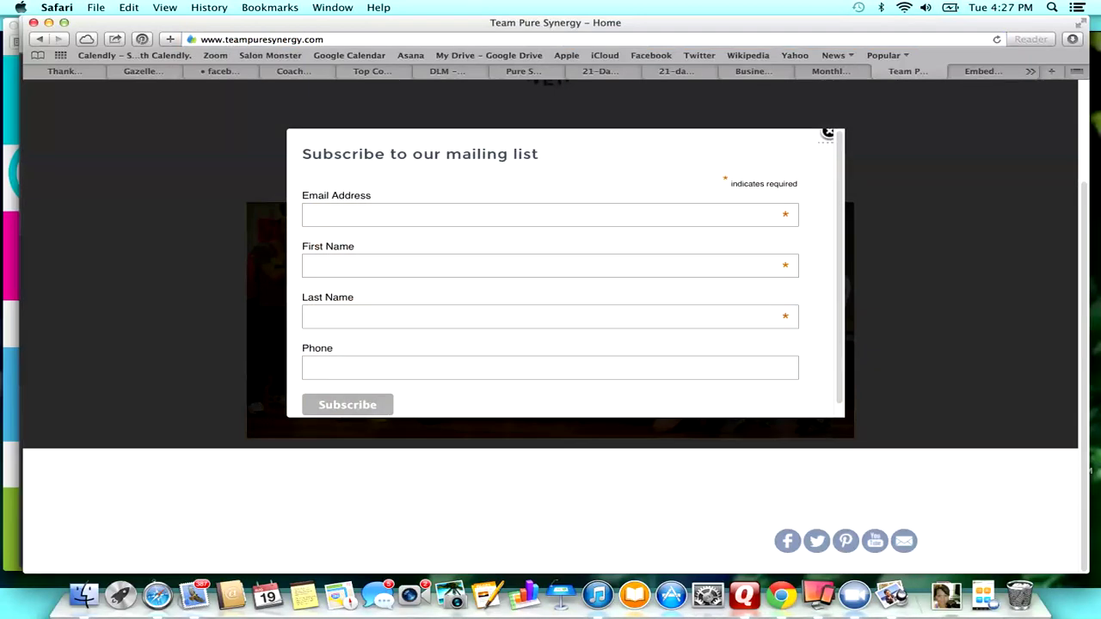
click(826, 133)
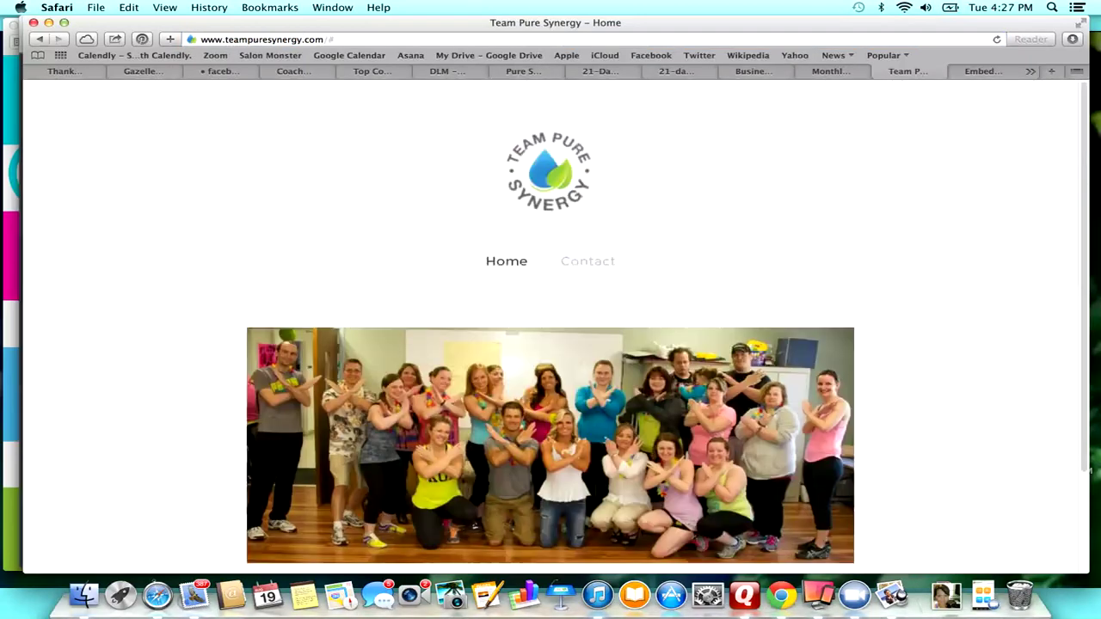
- Load teampuresynergy.com again to check whether the signup popup comes back for a returning visitor
click(786, 40)
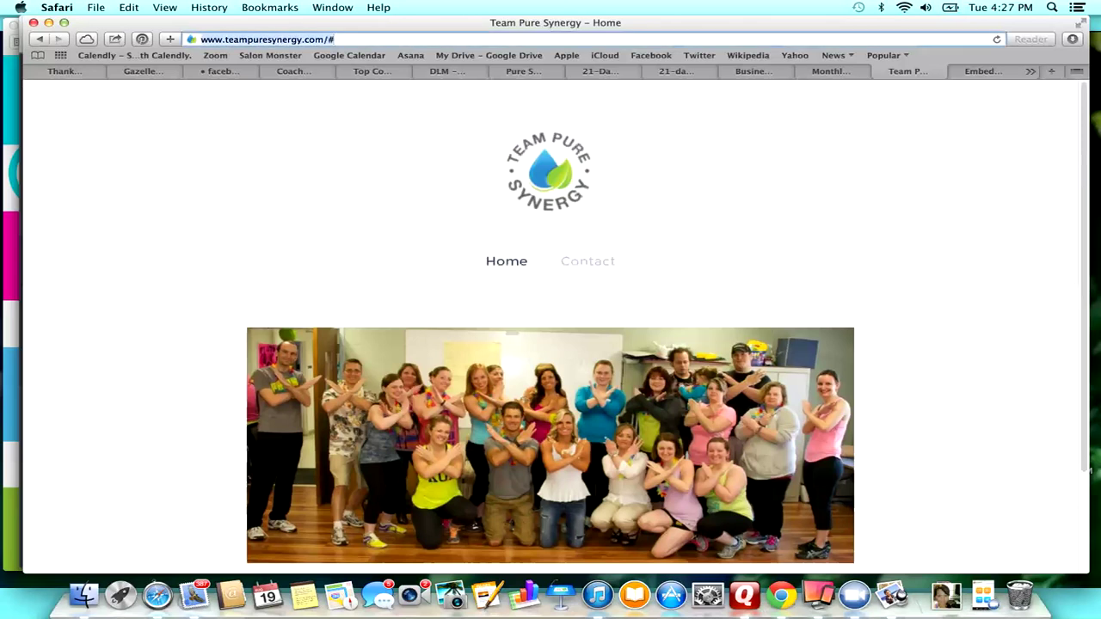
text(teamp)
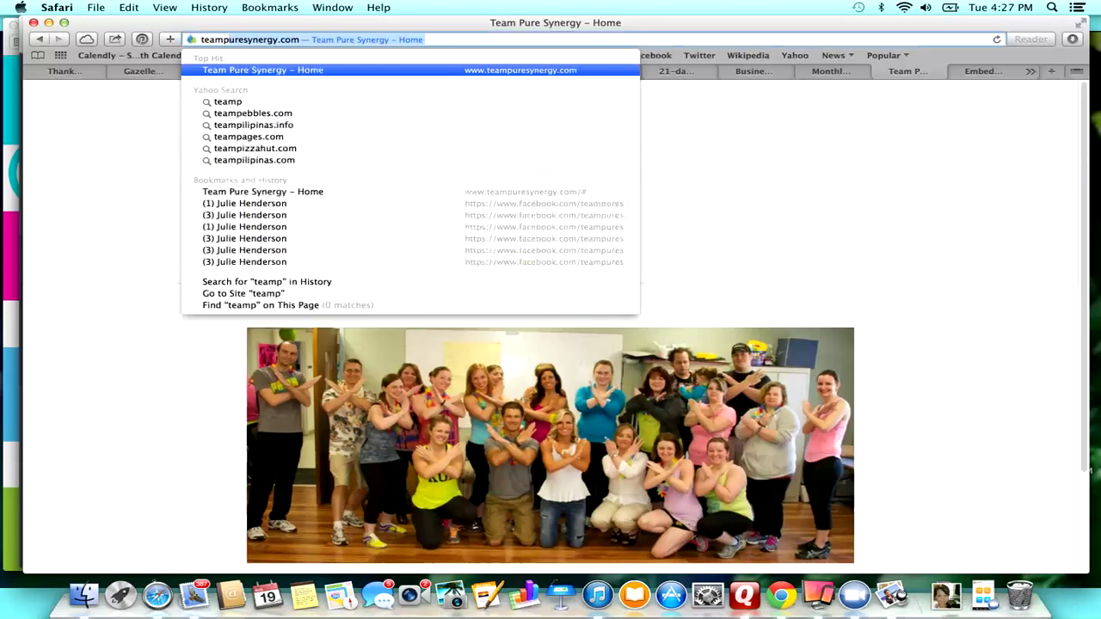
key(Return)
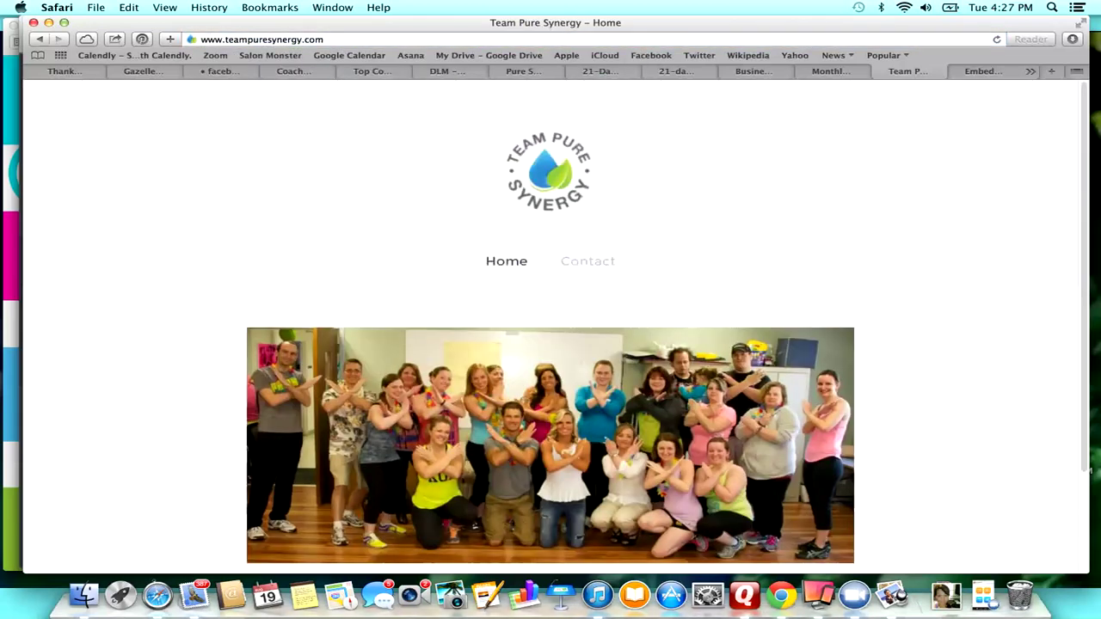
scroll(550, 344, down, 1)
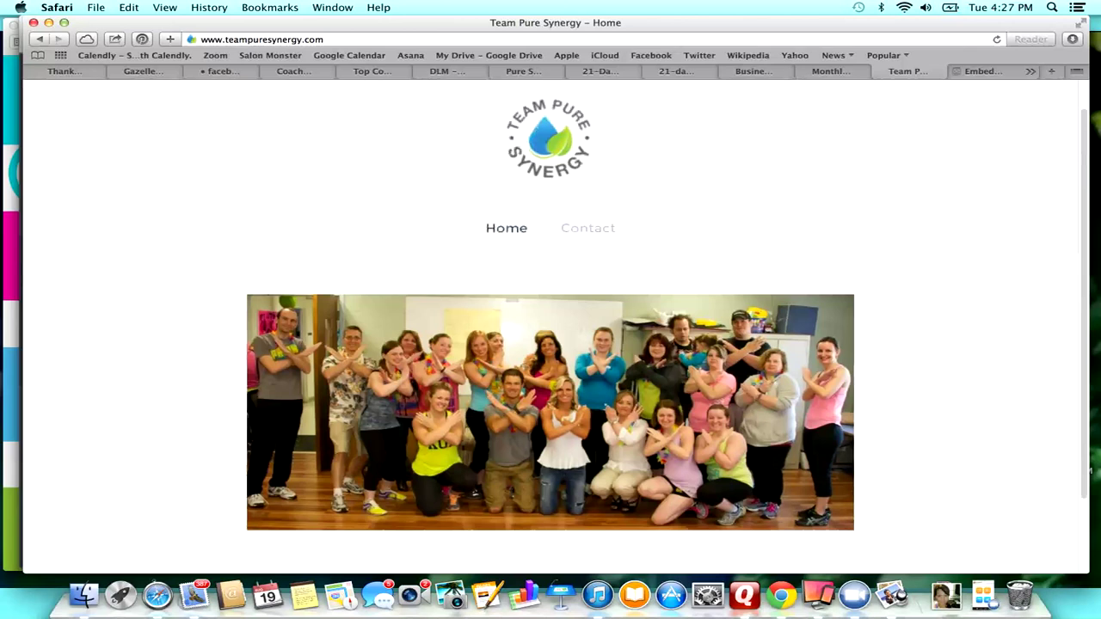
- Return to the MailChimp embedded form code page and open the form's title for editing
click(977, 70)
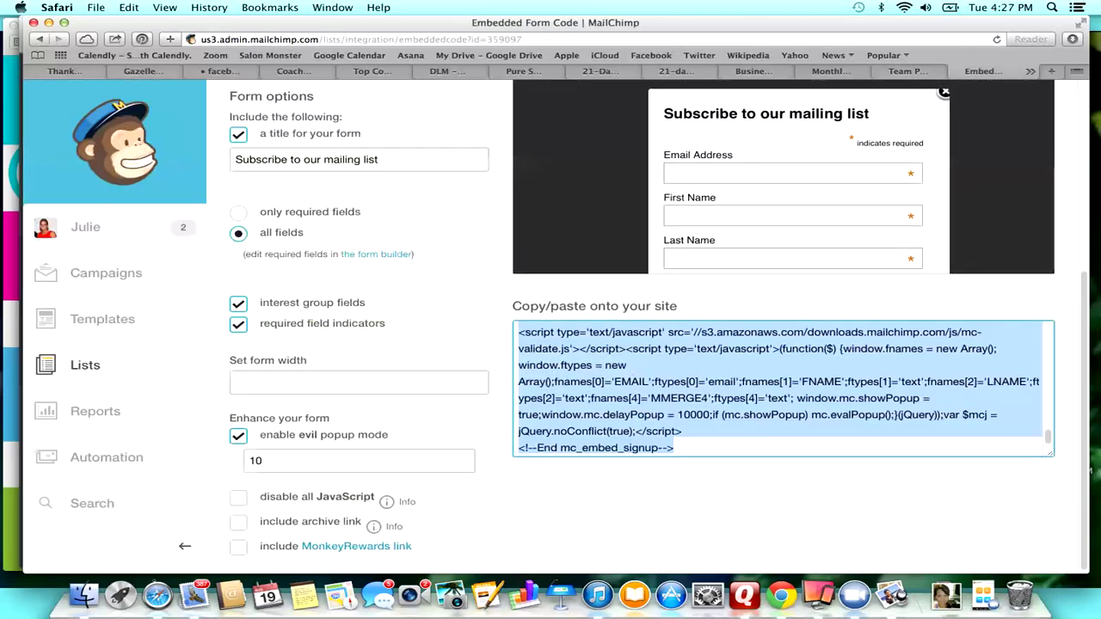
scroll(640, 326, up, 5)
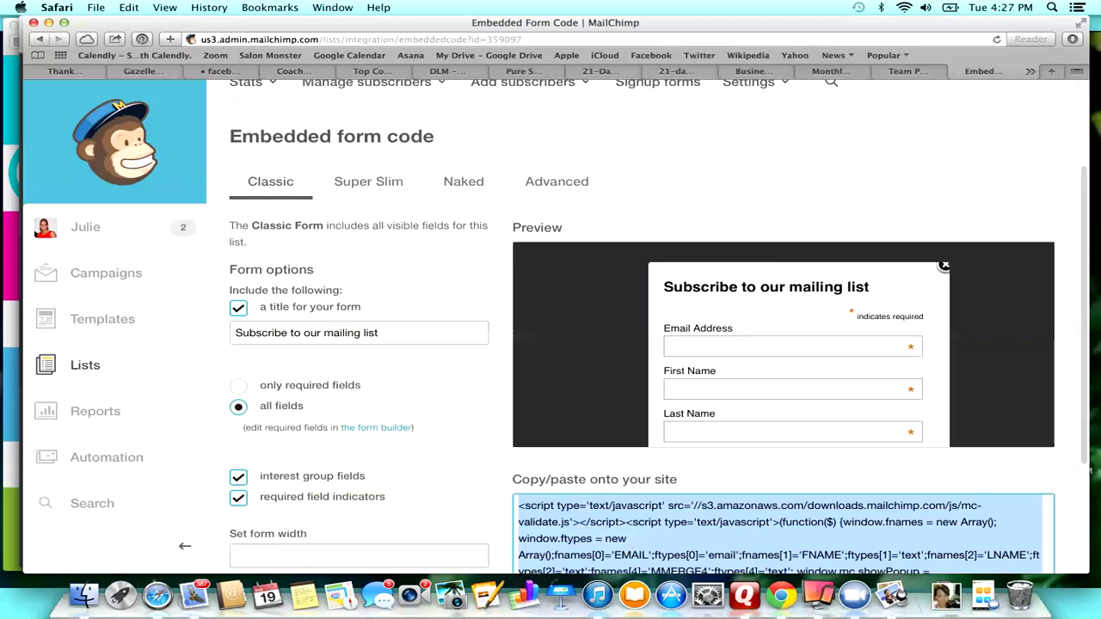
click(324, 333)
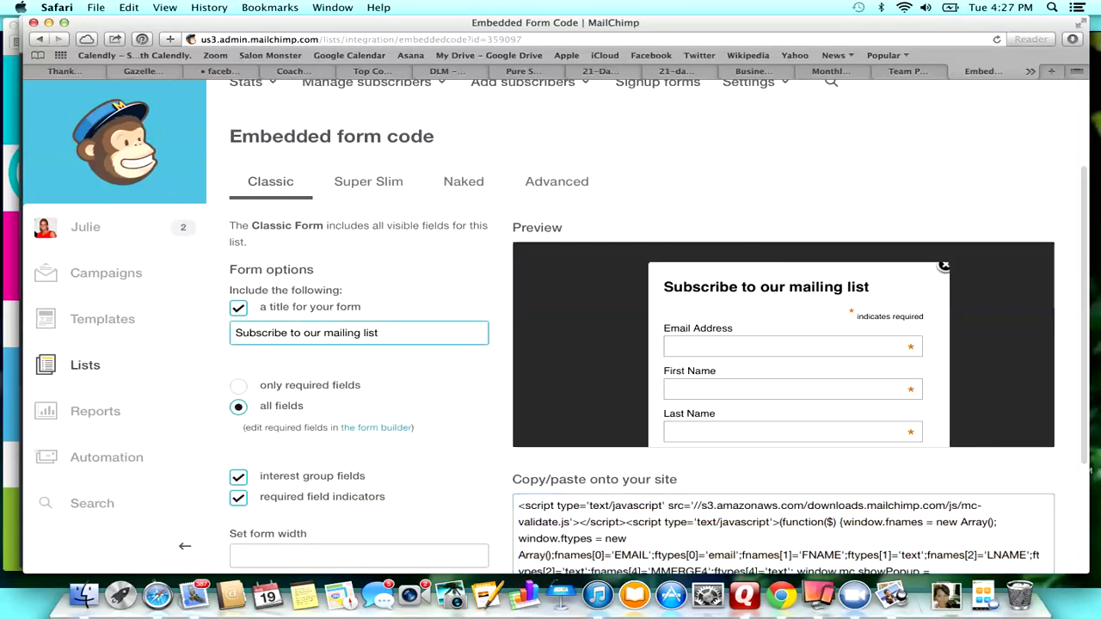